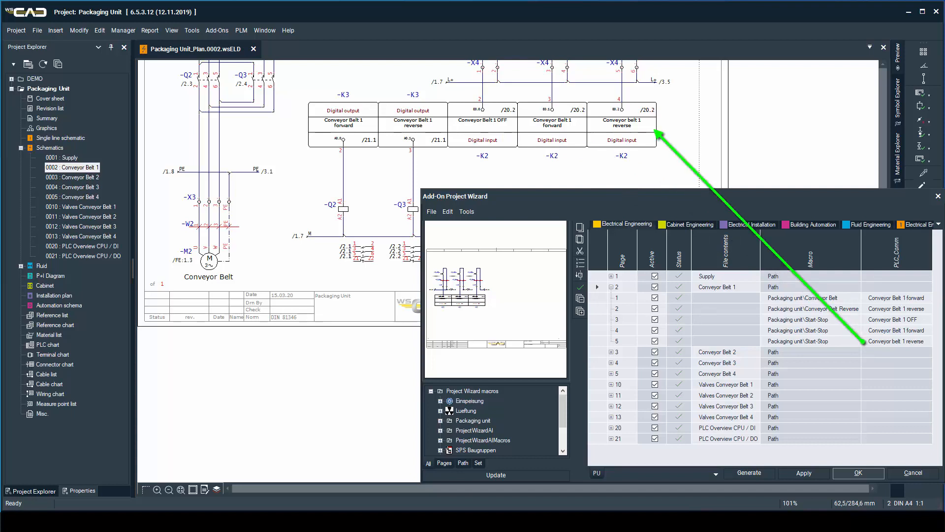
Save the Project Wizard configuration to the Desktop as the XML file PrjWiz.xml.
{"action": "left_click", "coordinate": [431, 212]}
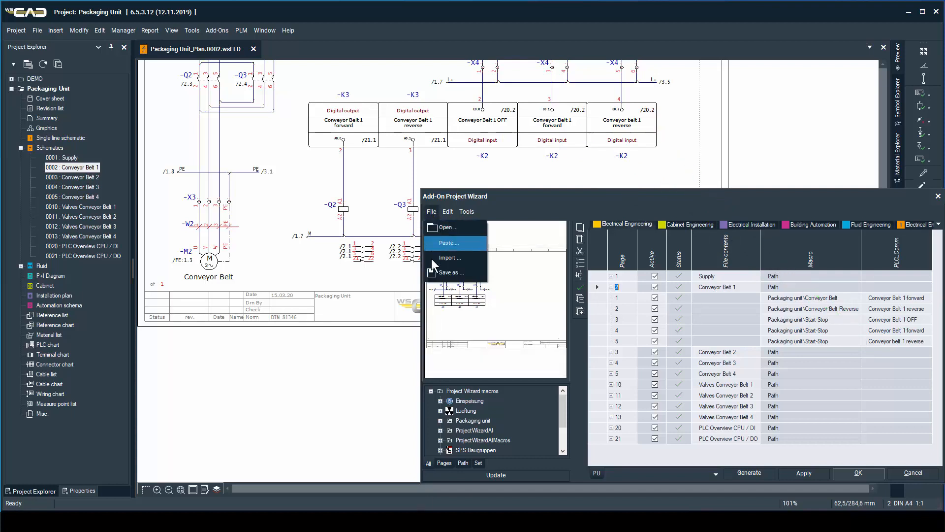
{"action": "left_click", "coordinate": [445, 272]}
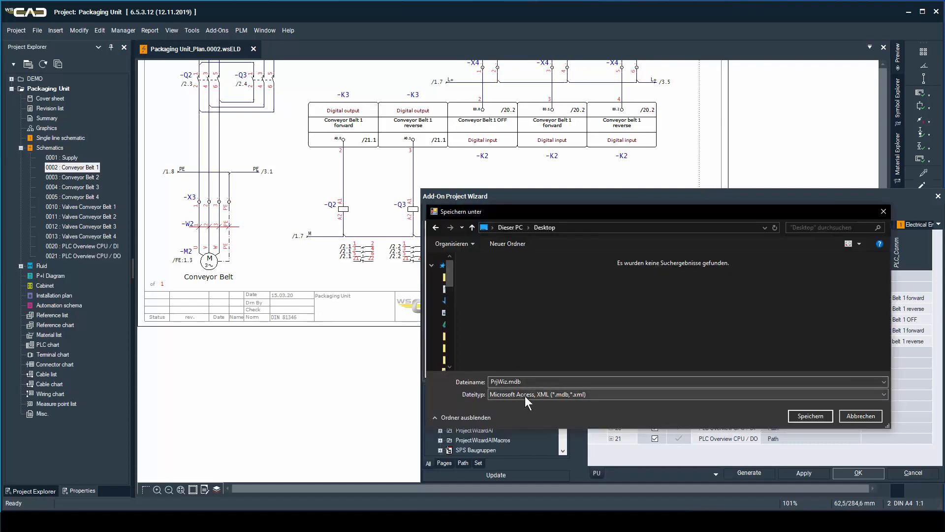
{"action": "left_click", "coordinate": [526, 397]}
{"action": "left_click", "coordinate": [533, 418]}
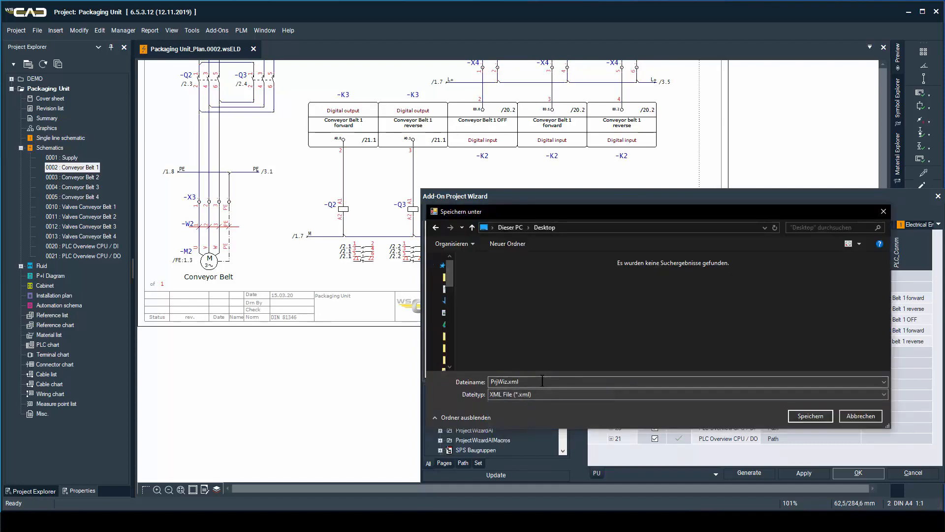
{"action": "left_click", "coordinate": [805, 416]}
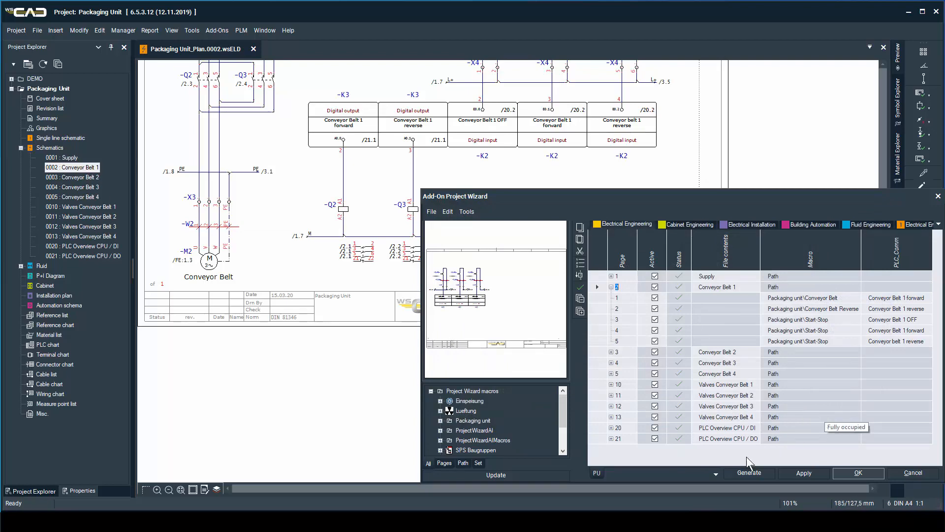
Switch to PrjWiz.xml in Notepad++ and arrange its window beside the Project Wizard window.
{"action": "left_click", "coordinate": [290, 522]}
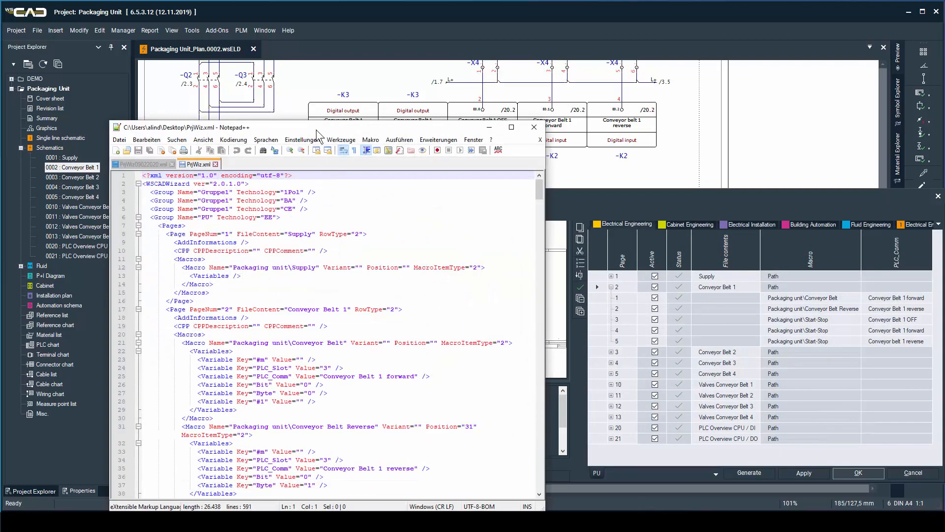
{"action": "left_click_drag", "start_coordinate": [316, 126], "coordinate": [229, 75]}
{"action": "left_click_drag", "start_coordinate": [620, 204], "coordinate": [584, 103]}
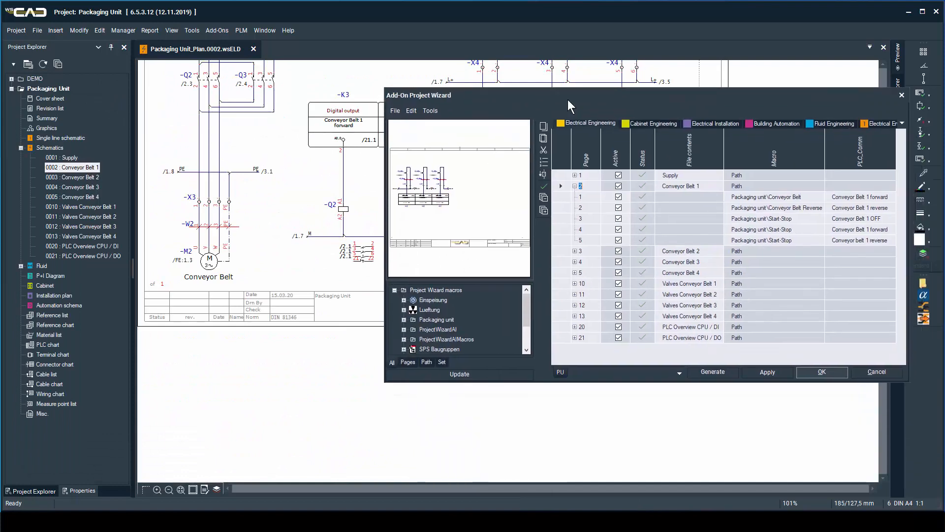
{"action": "key", "text": "alt+Tab"}
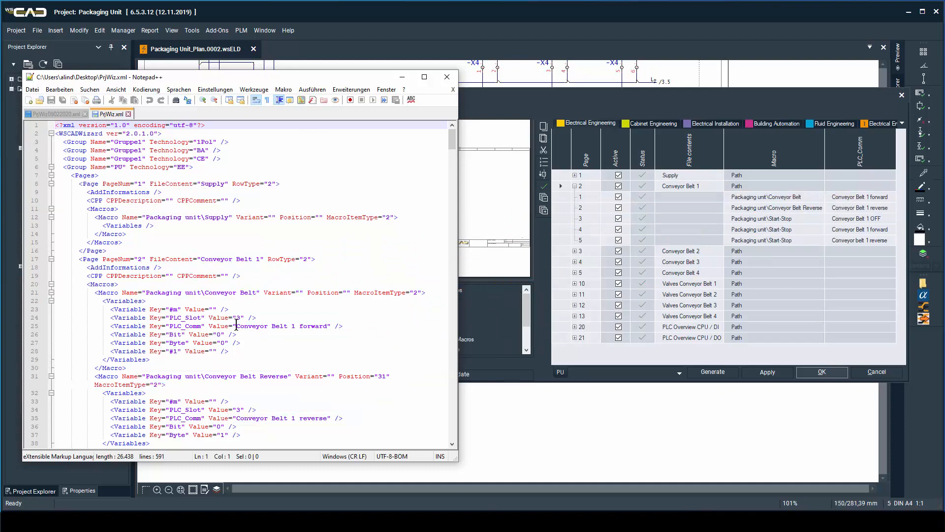
Replace the PLC_Comm value of page 2's first Conveyor Belt macro with "Hey, look at me!" and save the XML file.
{"action": "left_click_drag", "start_coordinate": [237, 326], "coordinate": [328, 326]}
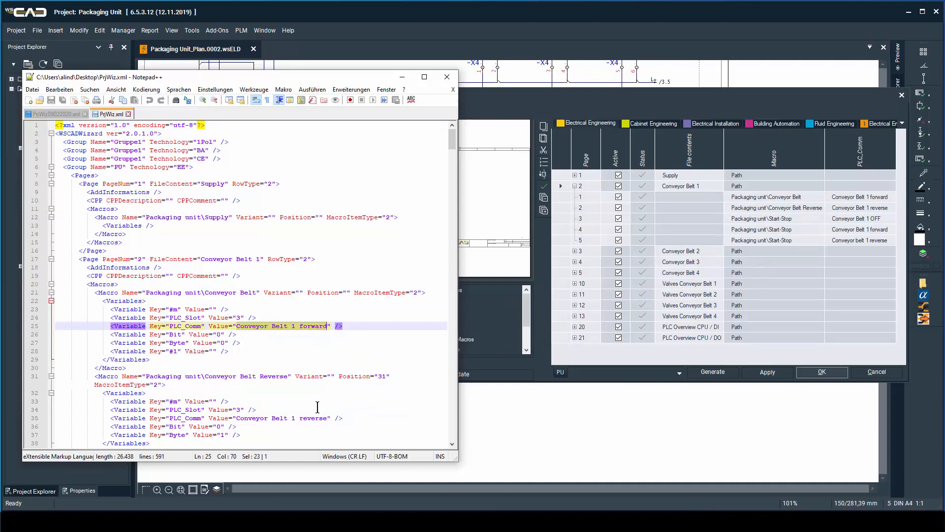
{"action": "type", "text": "Hey, look at me!"}
{"action": "left_click", "coordinate": [318, 409]}
{"action": "key", "text": "ctrl+s"}
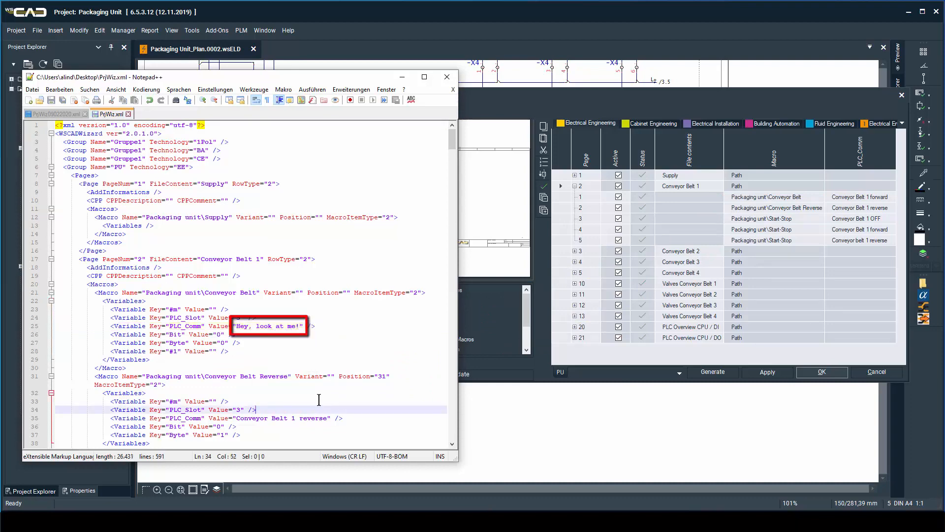
Return to the Project Wizard in WSCAD and import PrjWiz.xml from the Desktop with conflicts resolved by Overwrite.
{"action": "left_click", "coordinate": [401, 79]}
{"action": "left_click", "coordinate": [396, 110]}
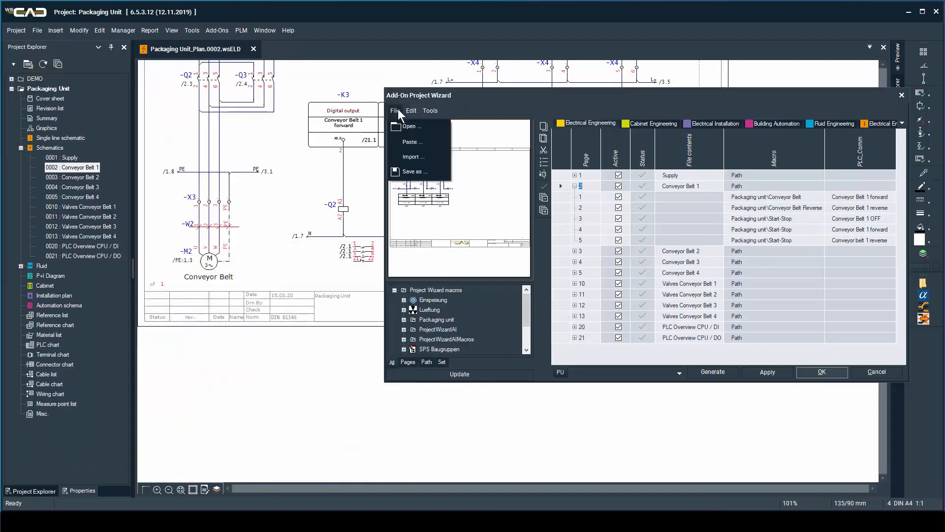
{"action": "left_click", "coordinate": [410, 155]}
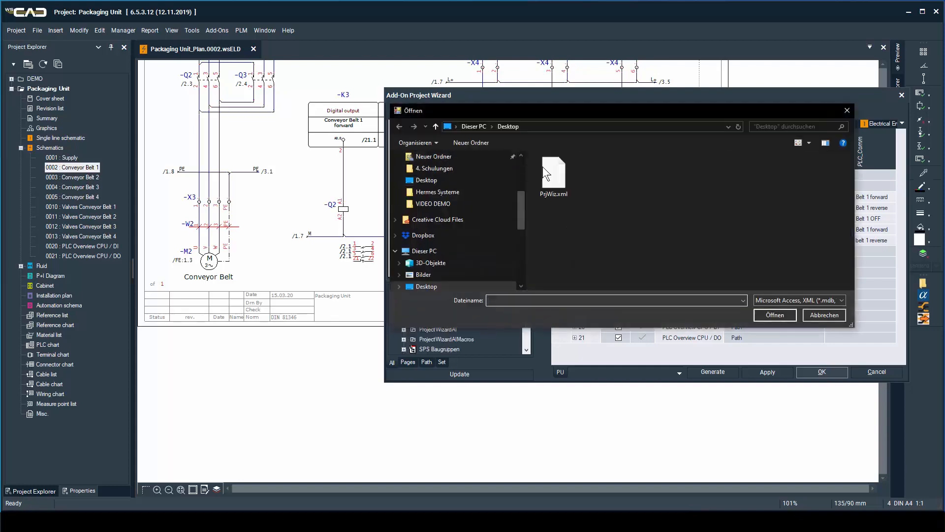
{"action": "double_click", "coordinate": [551, 166]}
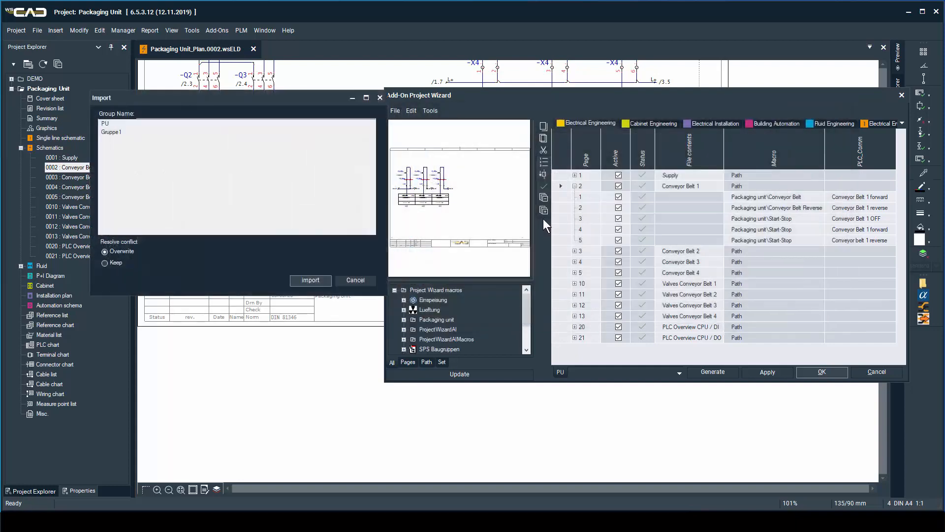
{"action": "left_click", "coordinate": [310, 280]}
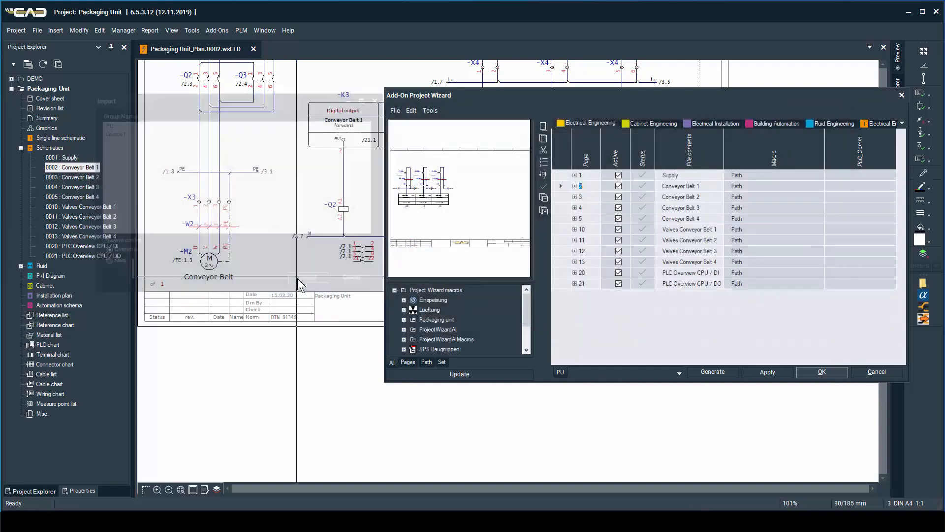
Expand page 2, Conveyor Belt 1, in the wizard table and inspect the first macro's PLC_Comm entry.
{"action": "left_click", "coordinate": [577, 188]}
{"action": "left_click", "coordinate": [575, 186]}
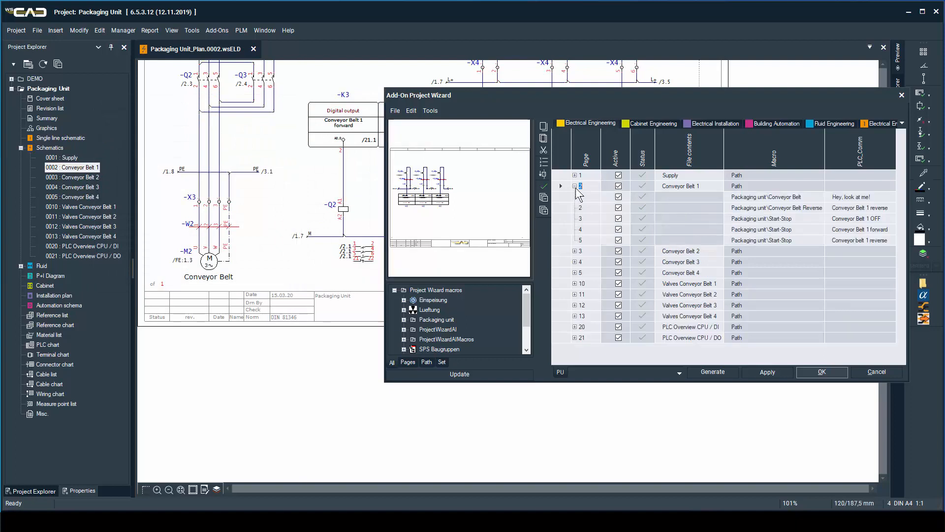
{"action": "left_click", "coordinate": [859, 198]}
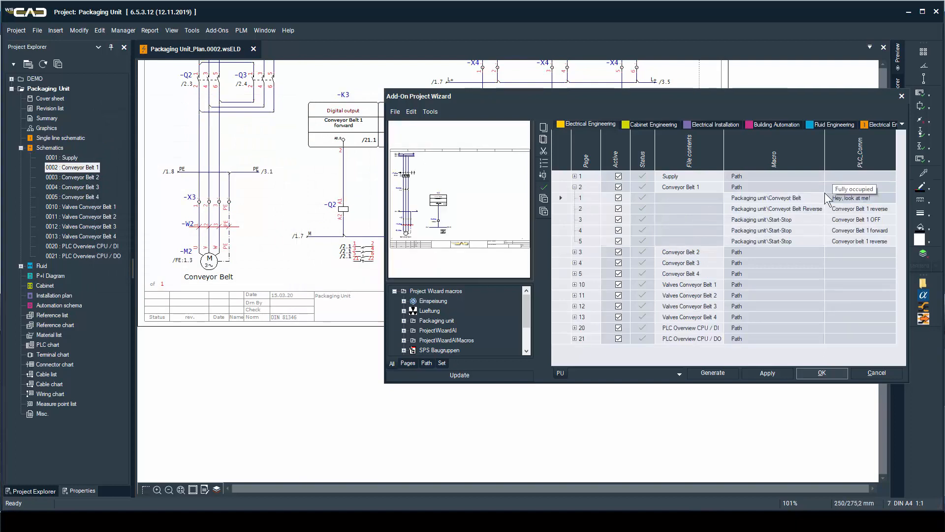
Generate the plan files for Electrical and Fluid Engineering, and open schematic page 0002 Conveyor Belt 1 at its digital outputs.
{"action": "left_click", "coordinate": [714, 374]}
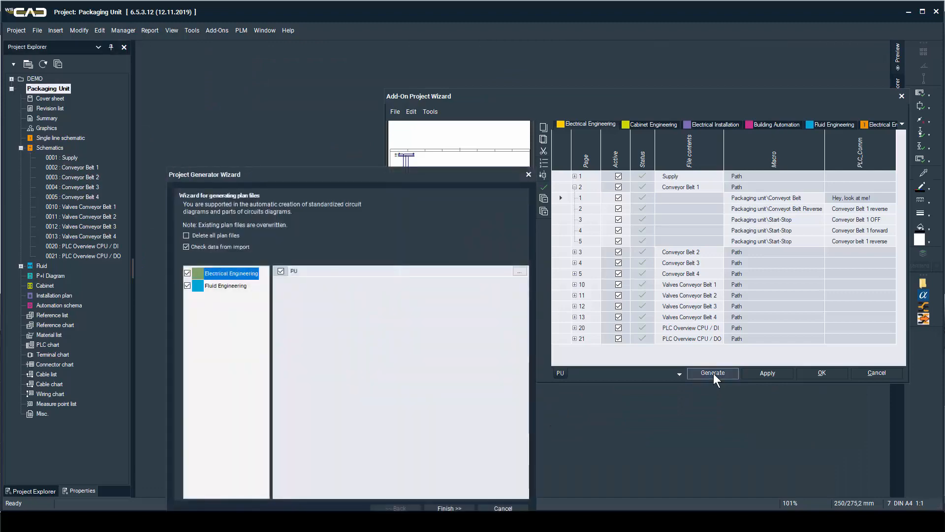
{"action": "left_click", "coordinate": [432, 509]}
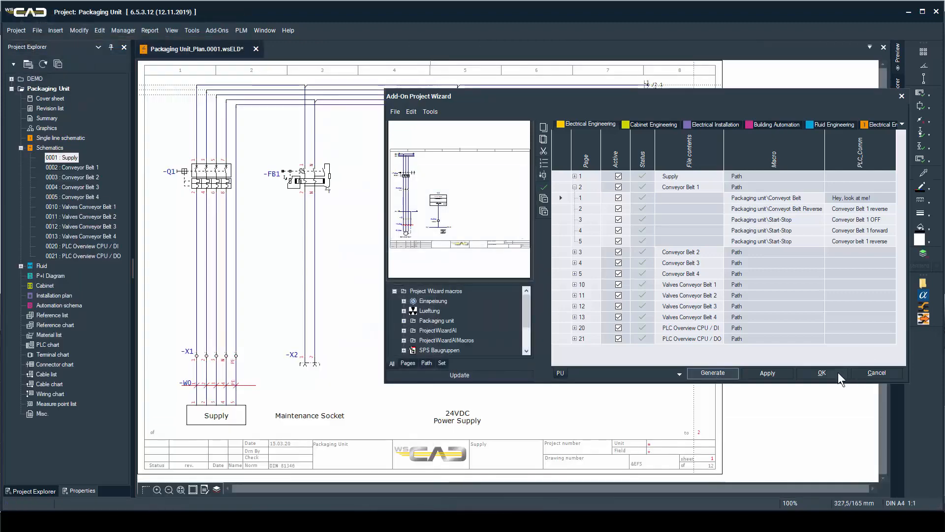
{"action": "left_click", "coordinate": [822, 373]}
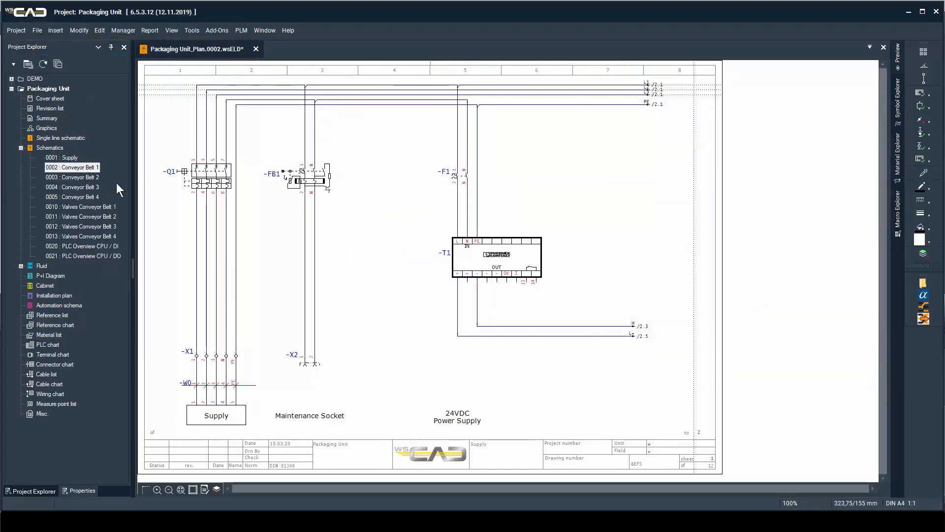
{"action": "double_click", "coordinate": [72, 167]}
{"action": "scroll", "coordinate": [502, 248], "scroll_direction": "up", "scroll_amount": 3}
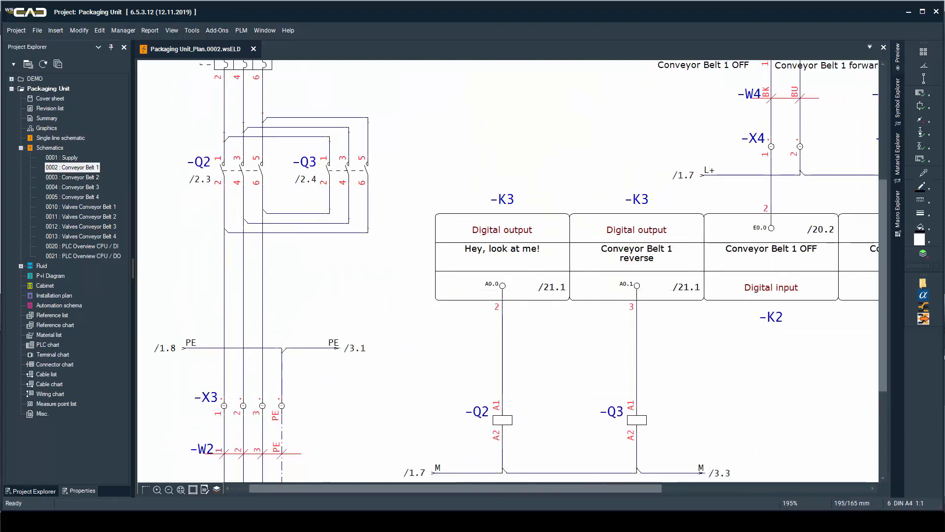
In the AI Configurator PU workbook in Excel, set the project name to PackagingUnitPU and the number of conveyor belts to 4.
{"action": "key", "text": "alt+Tab"}
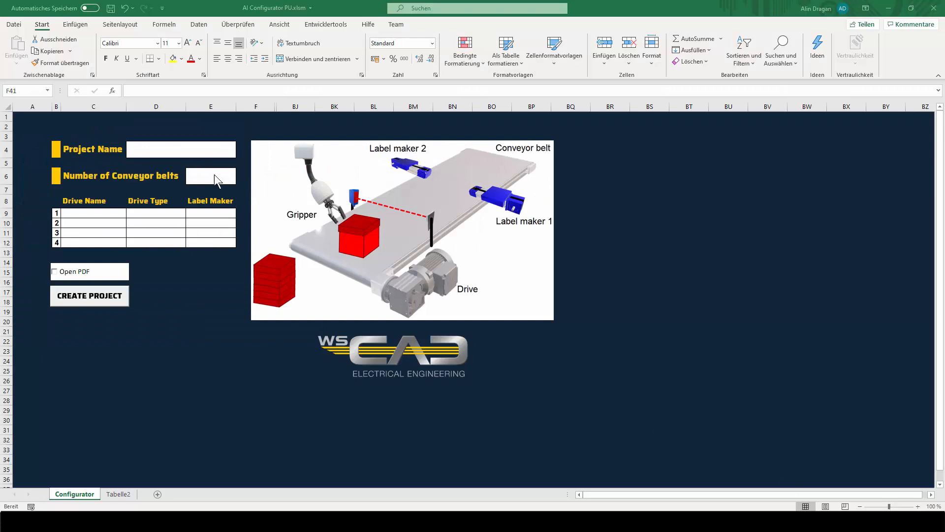
{"action": "left_click", "coordinate": [136, 149]}
{"action": "left_click", "coordinate": [139, 150]}
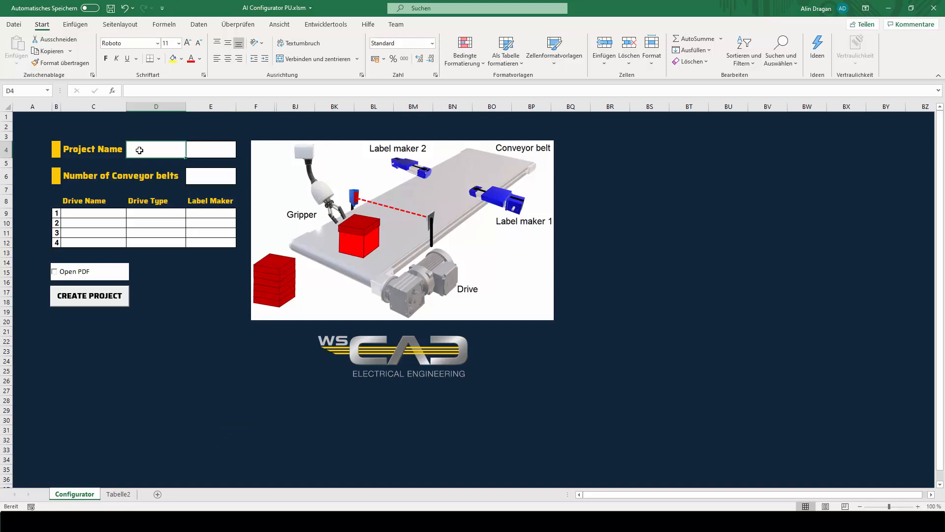
{"action": "type", "text": "PackagingUnitPU"}
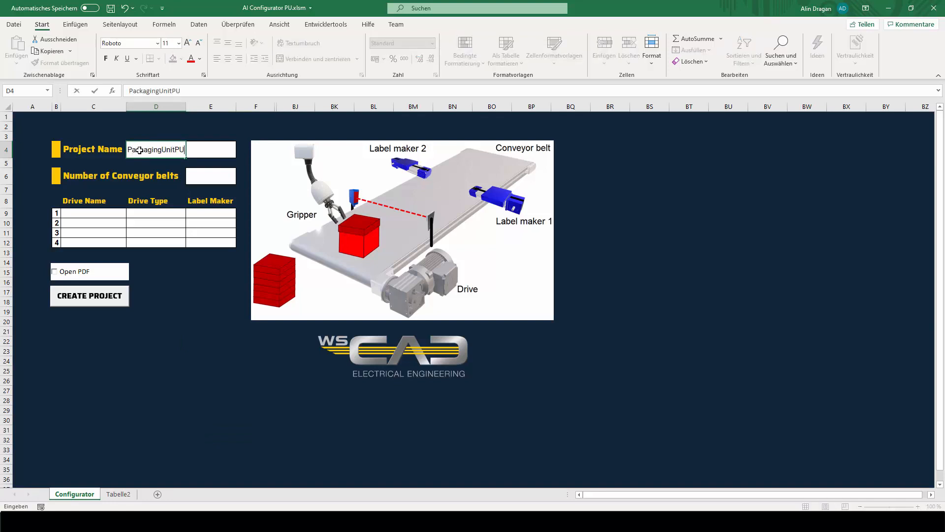
{"action": "left_click", "coordinate": [217, 177]}
{"action": "left_click", "coordinate": [240, 180]}
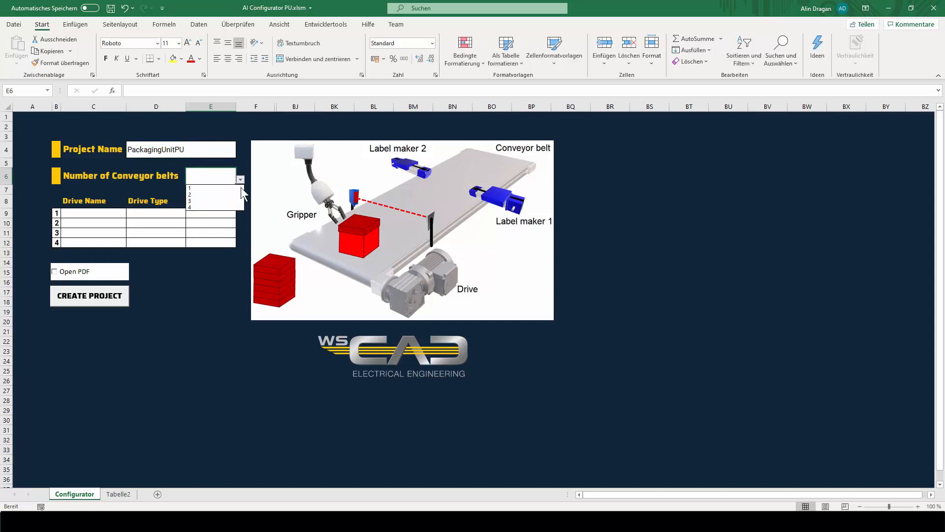
{"action": "left_click", "coordinate": [230, 208]}
Set the drive type to Forward for Conveyor Belts 1, 3 and 4, and to Forward/Reverse for Conveyor Belt 2.
{"action": "left_click", "coordinate": [177, 213]}
{"action": "left_click", "coordinate": [190, 213]}
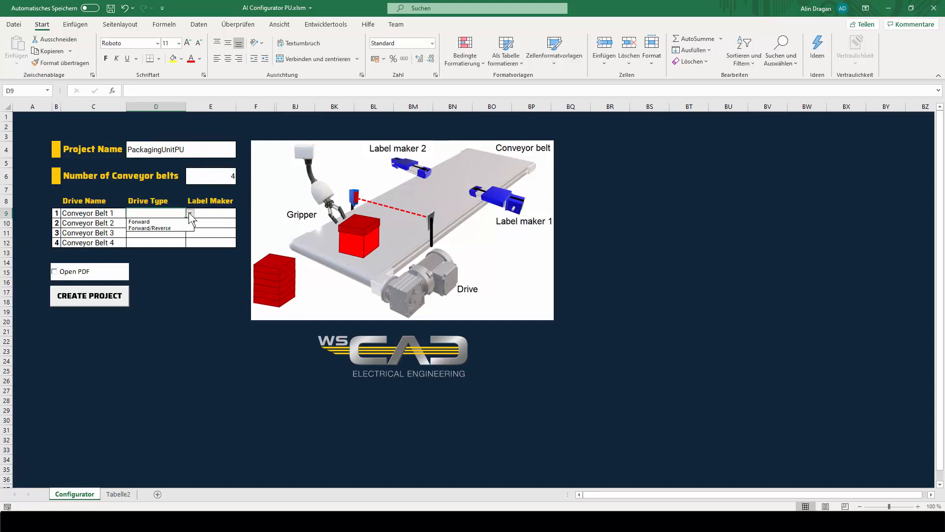
{"action": "left_click", "coordinate": [182, 222]}
{"action": "left_click", "coordinate": [180, 223]}
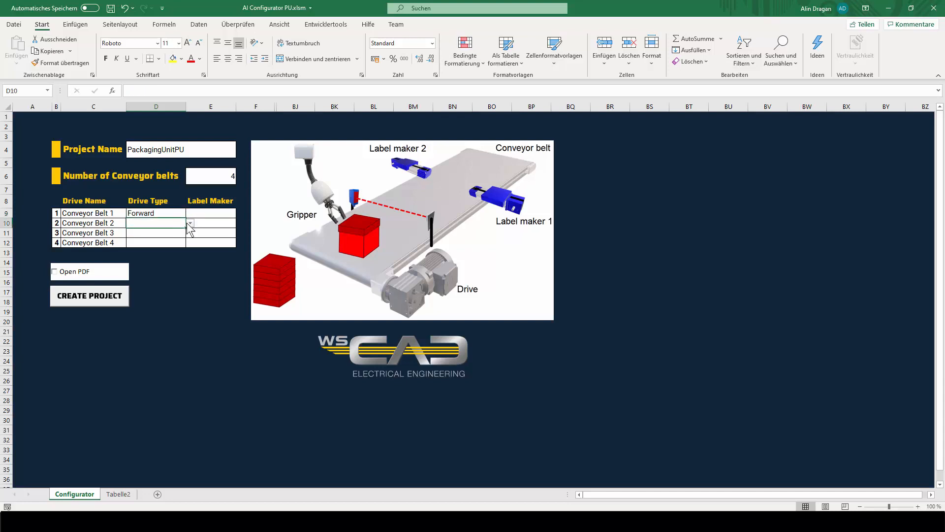
{"action": "left_click", "coordinate": [190, 223]}
{"action": "left_click", "coordinate": [184, 238]}
{"action": "left_click", "coordinate": [181, 233]}
{"action": "left_click", "coordinate": [190, 233]}
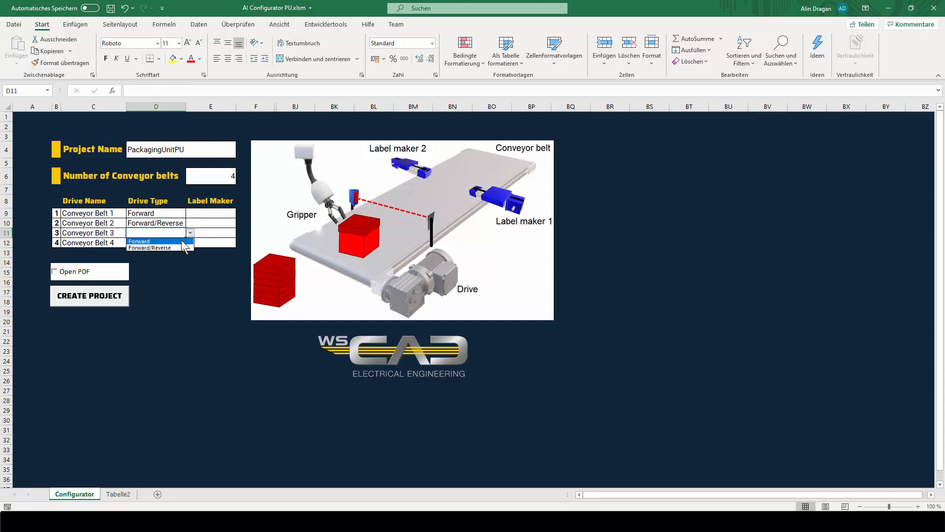
{"action": "left_click", "coordinate": [190, 233]}
{"action": "left_click", "coordinate": [183, 243]}
{"action": "left_click", "coordinate": [190, 242]}
{"action": "left_click", "coordinate": [184, 250]}
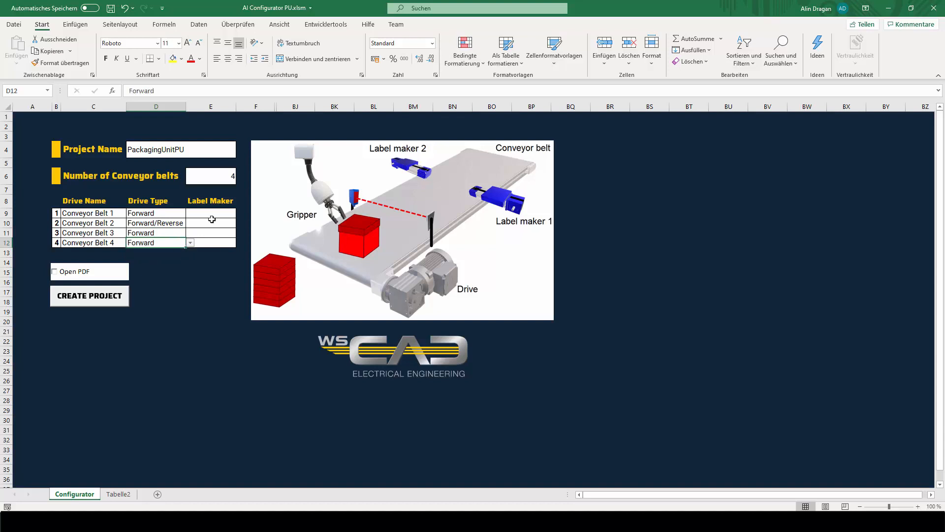
Set the label maker count to 1 for Conveyor Belts 1, 2 and 4, and to 2 for Conveyor Belt 3.
{"action": "left_click", "coordinate": [230, 213]}
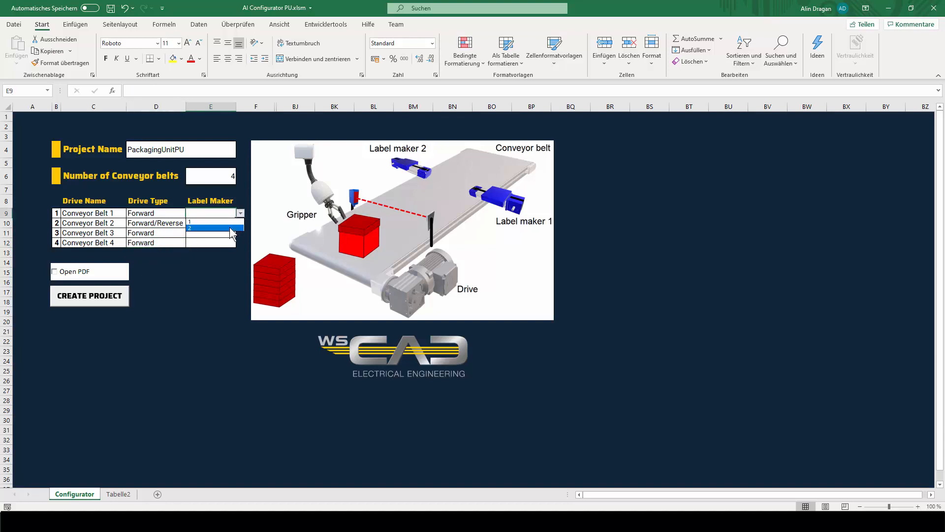
{"action": "left_click", "coordinate": [230, 223]}
{"action": "left_click", "coordinate": [230, 224]}
{"action": "left_click", "coordinate": [240, 224]}
{"action": "left_click", "coordinate": [230, 232]}
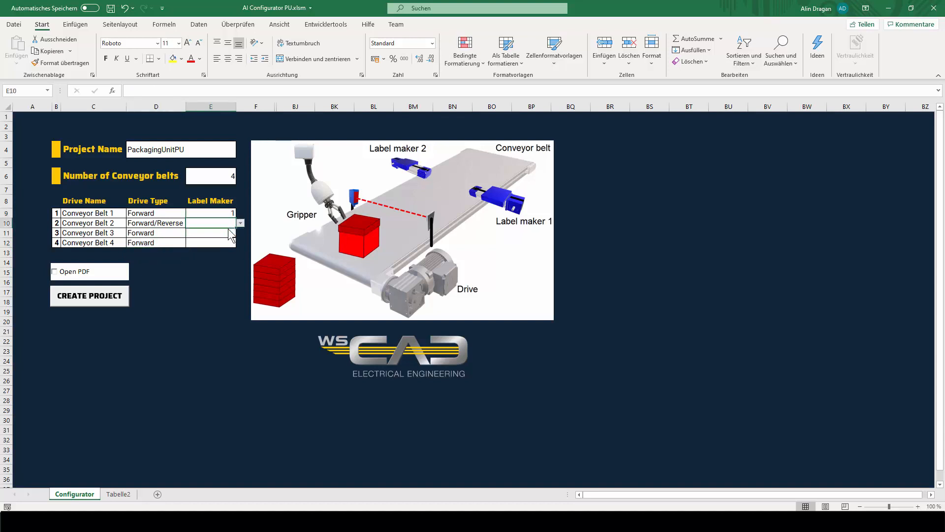
{"action": "left_click", "coordinate": [219, 232]}
{"action": "left_click", "coordinate": [240, 234]}
{"action": "left_click", "coordinate": [211, 248]}
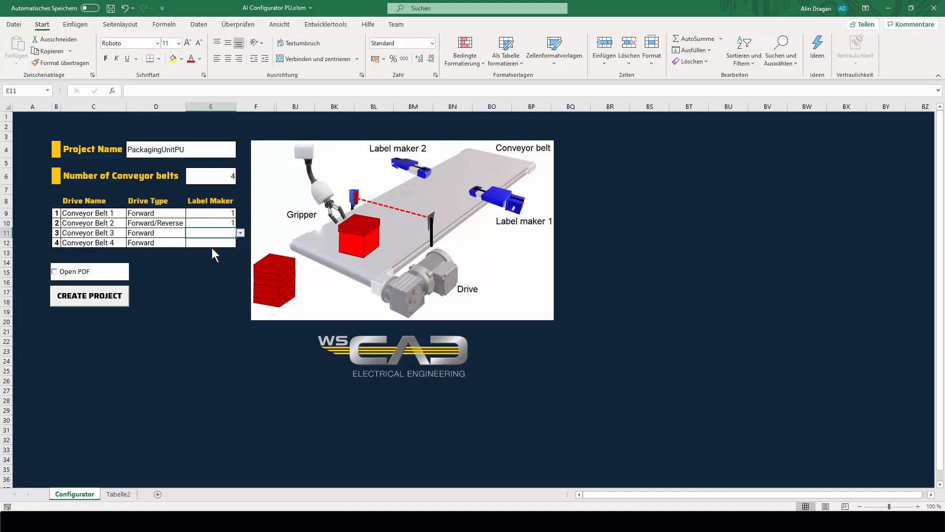
{"action": "left_click", "coordinate": [217, 243]}
{"action": "left_click", "coordinate": [241, 243]}
{"action": "left_click", "coordinate": [214, 252]}
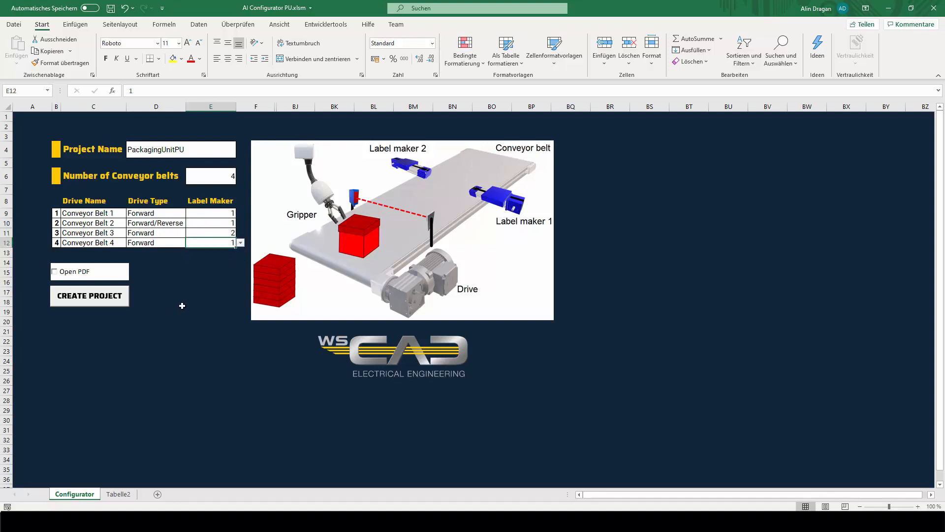
Shrink the workbook window so WSCAD shows beside it, and create the project from the configurator.
{"action": "left_click", "coordinate": [912, 8]}
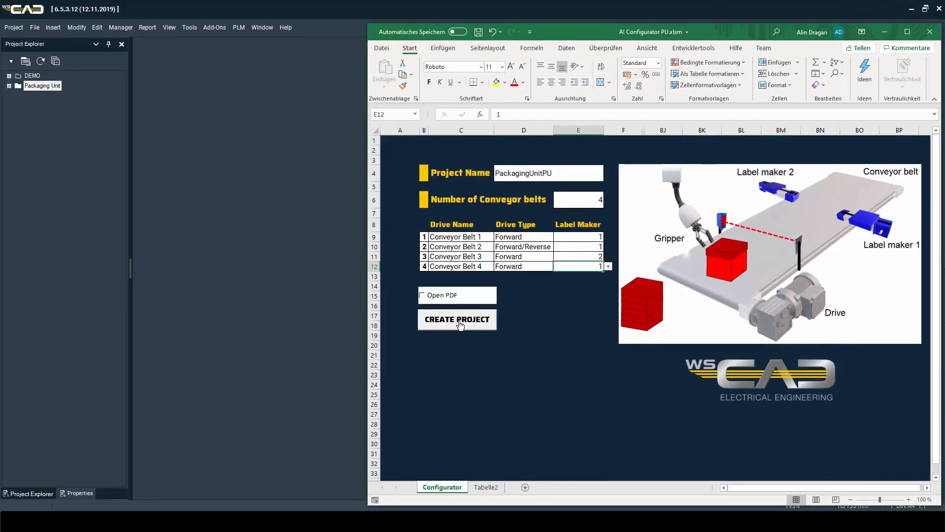
{"action": "left_click", "coordinate": [459, 322]}
Switch to WSCAD, refresh the project list and open the PackagingUnitPU project.
{"action": "left_click", "coordinate": [249, 176]}
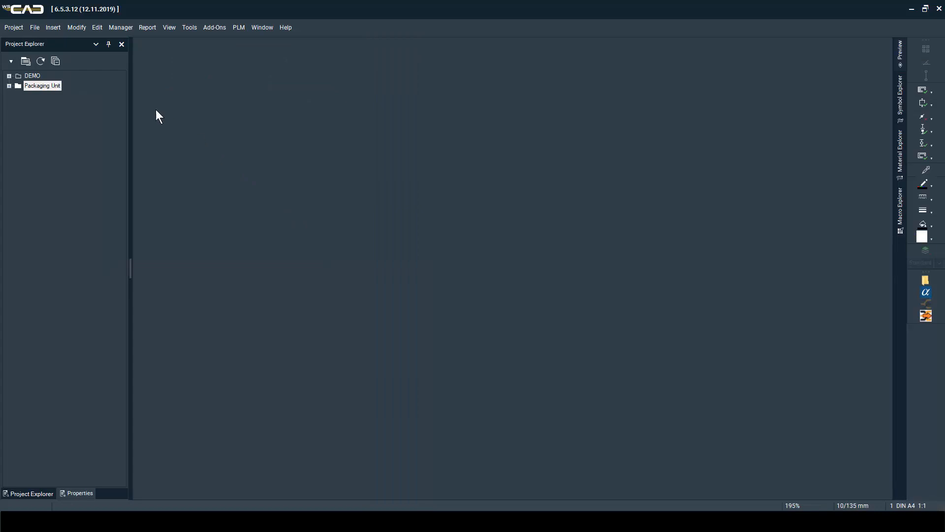
{"action": "left_click", "coordinate": [43, 62]}
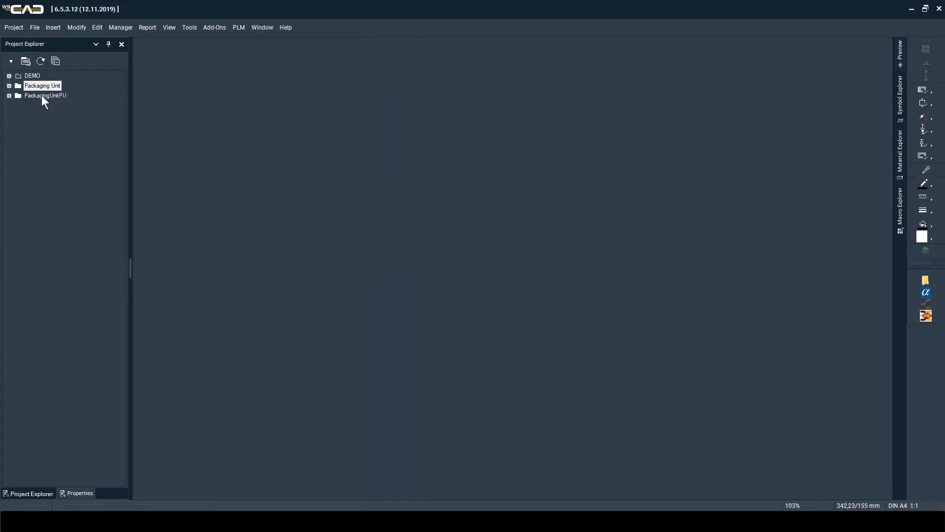
{"action": "left_click", "coordinate": [9, 95]}
{"action": "right_click", "coordinate": [26, 96]}
{"action": "left_click", "coordinate": [55, 117]}
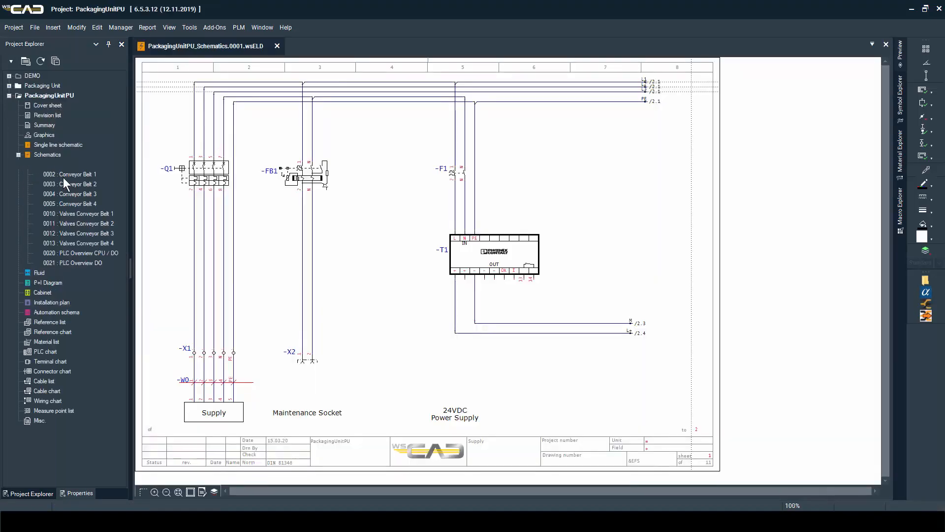
Look through the PackagingUnitPU schematic pages from Conveyor Belt 1 to Valves Conveyor Belt 1.
{"action": "double_click", "coordinate": [63, 177]}
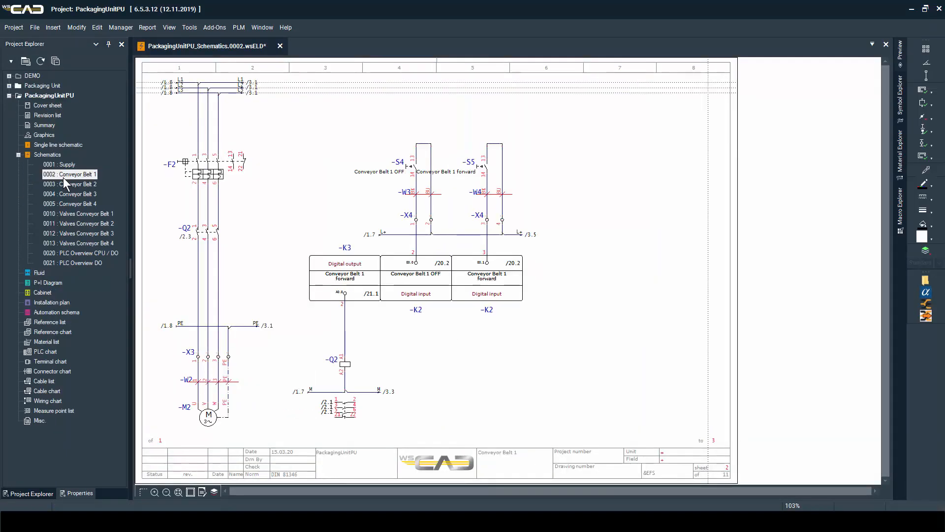
{"action": "key", "text": "Page_Down"}
{"action": "key", "text": "Page_Down"}
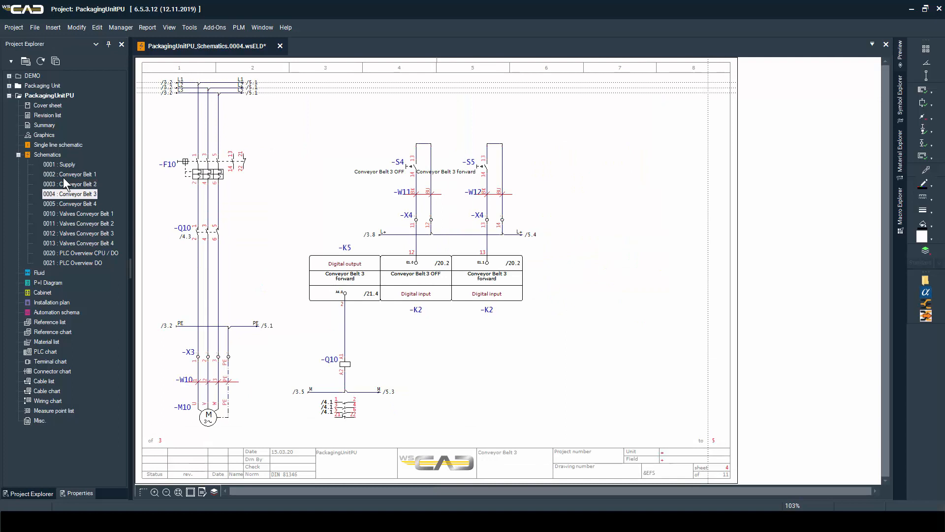
{"action": "key", "text": "Page_Down"}
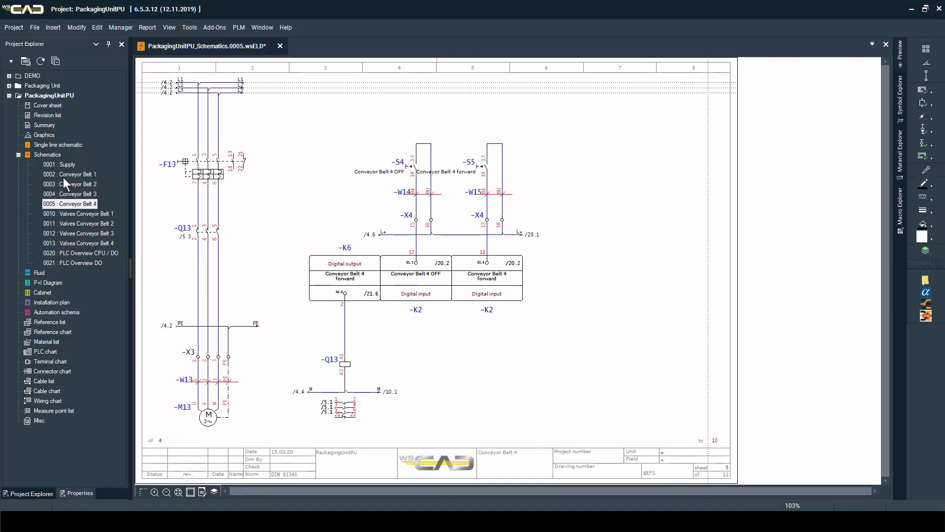
{"action": "key", "text": "Page_Down"}
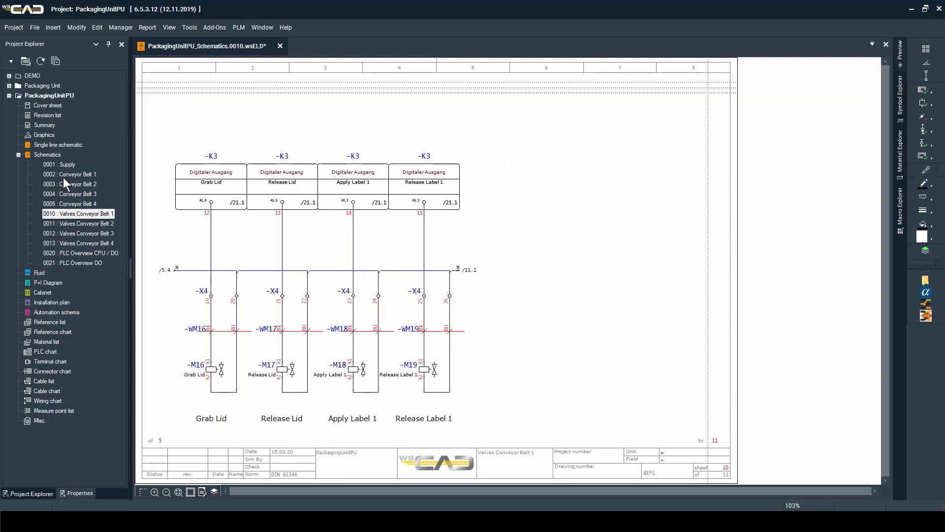
Save the open Valves Conveyor Belt 1 page and close WSCAD to return to the Excel configurator.
{"action": "key", "text": "ctrl+s"}
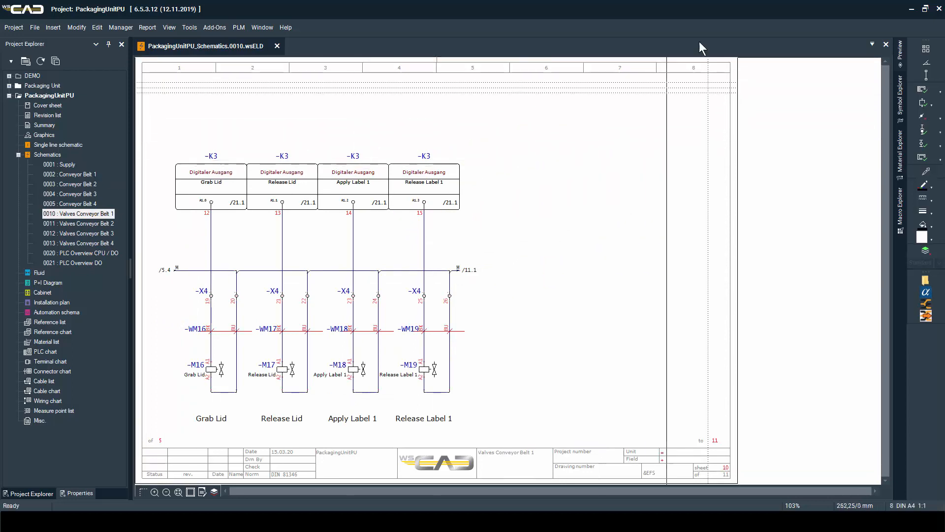
{"action": "left_click", "coordinate": [939, 9]}
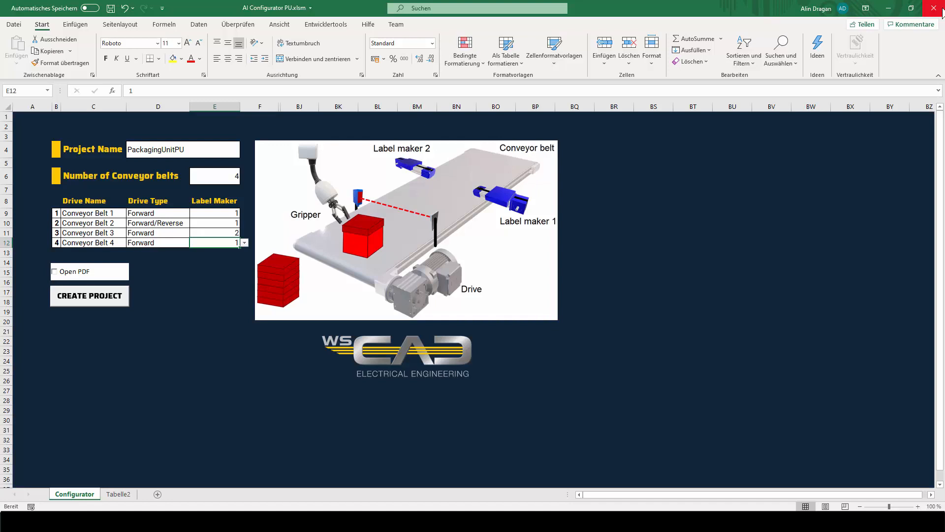
Change the project name in the configurator to PackagingUnitPU2.
{"action": "left_click", "coordinate": [233, 153]}
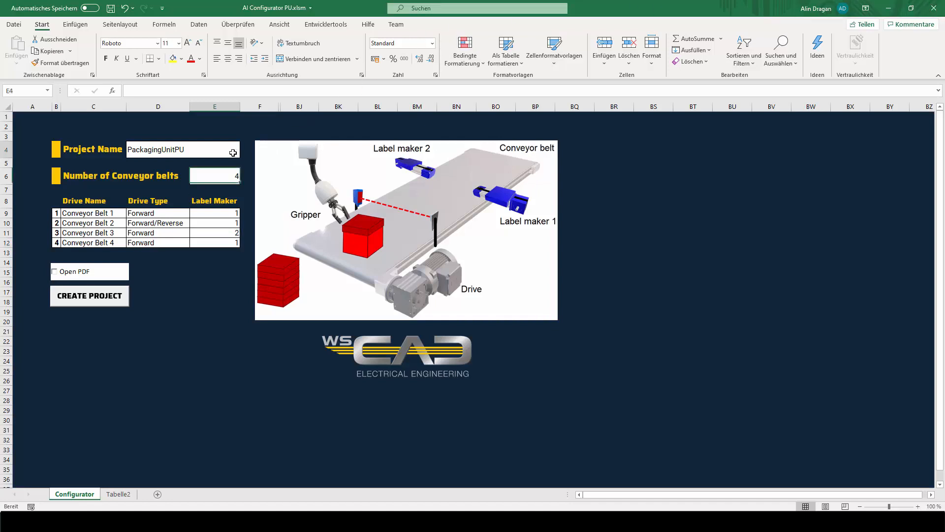
{"action": "double_click", "coordinate": [189, 149]}
{"action": "type", "text": "2"}
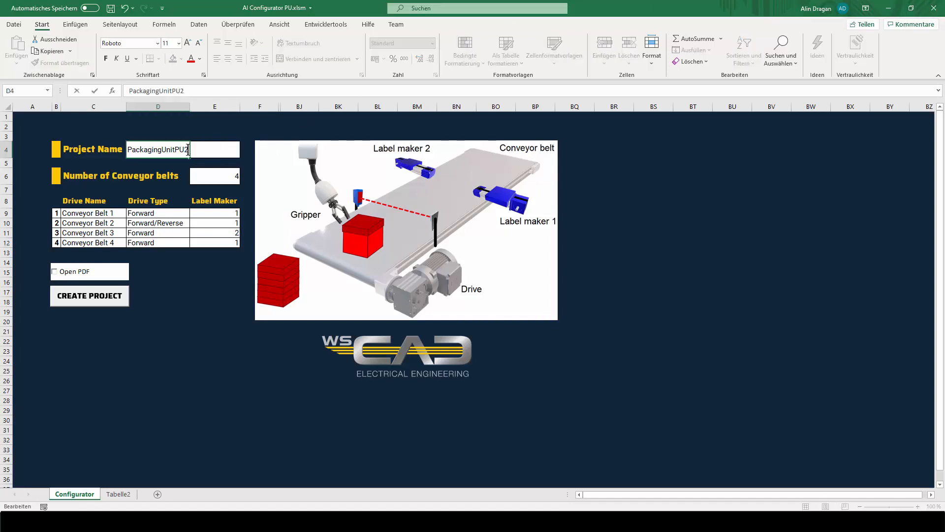
Set the number of conveyor belts to 2 and clear the drive type and label maker entries in rows 3 and 4.
{"action": "left_click", "coordinate": [217, 176]}
{"action": "left_click", "coordinate": [245, 179]}
{"action": "left_click", "coordinate": [216, 196]}
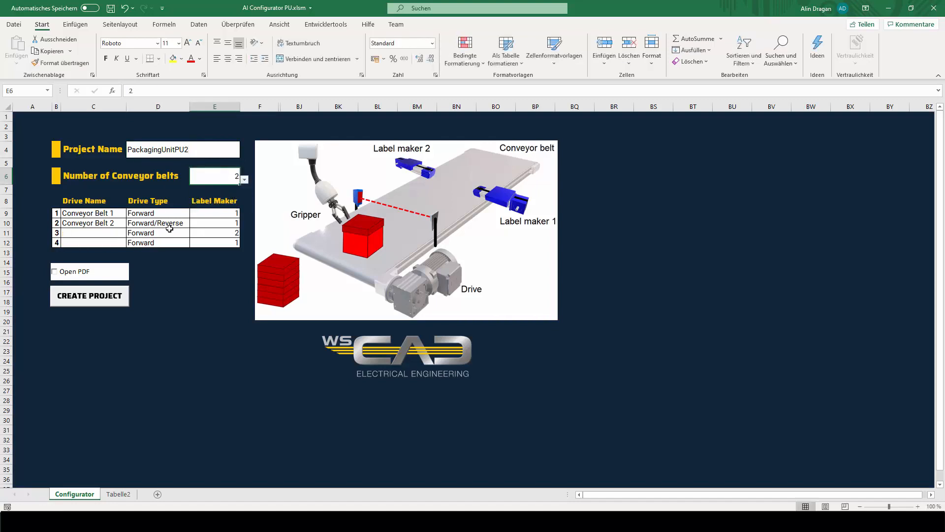
{"action": "left_click_drag", "start_coordinate": [169, 229], "coordinate": [217, 244]}
{"action": "key", "text": "Delete"}
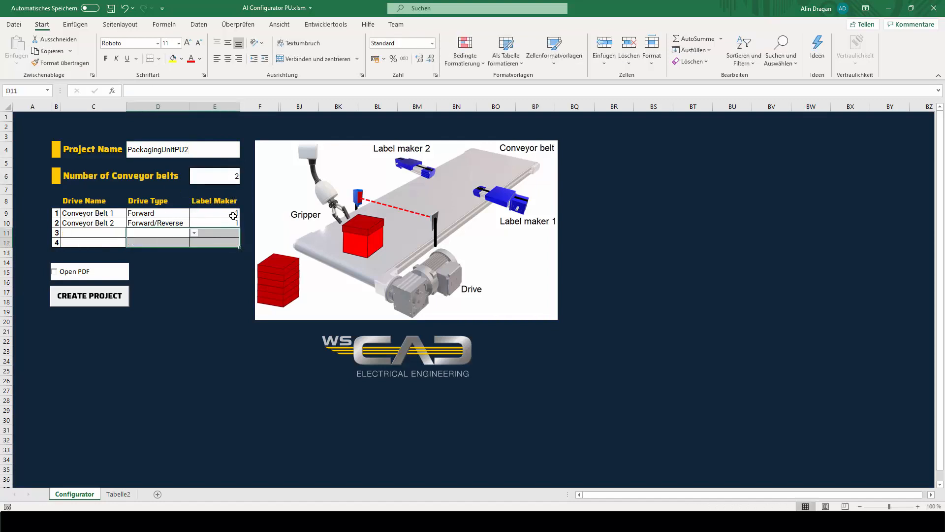
Set the label maker count to 2 for both Conveyor Belt 1 and Conveyor Belt 2.
{"action": "left_click", "coordinate": [217, 213]}
{"action": "left_click", "coordinate": [244, 212]}
{"action": "left_click", "coordinate": [234, 222]}
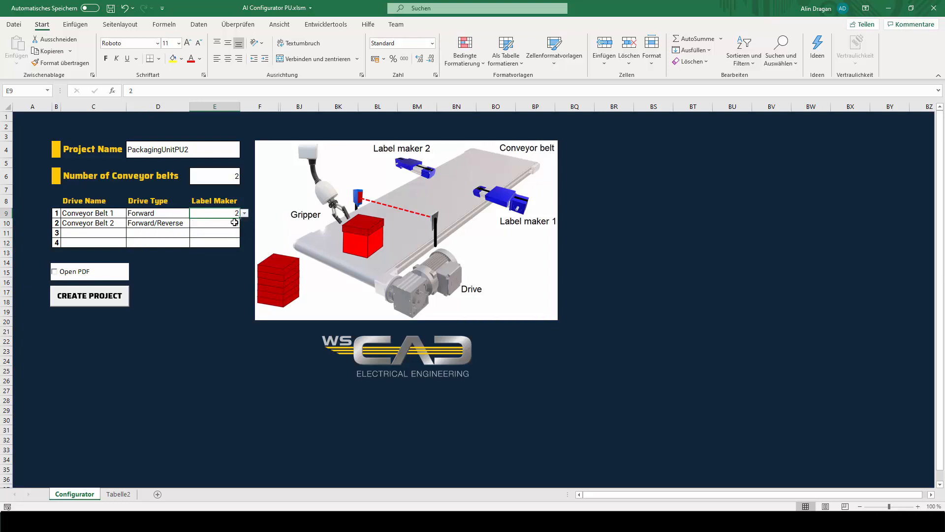
{"action": "left_click", "coordinate": [235, 222]}
{"action": "left_click", "coordinate": [245, 222]}
{"action": "left_click", "coordinate": [227, 238]}
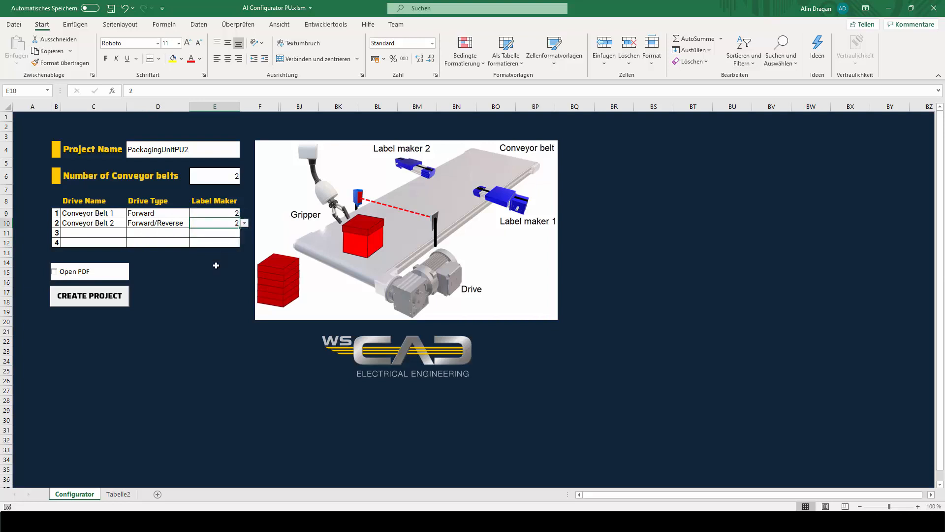
{"action": "left_click", "coordinate": [212, 263]}
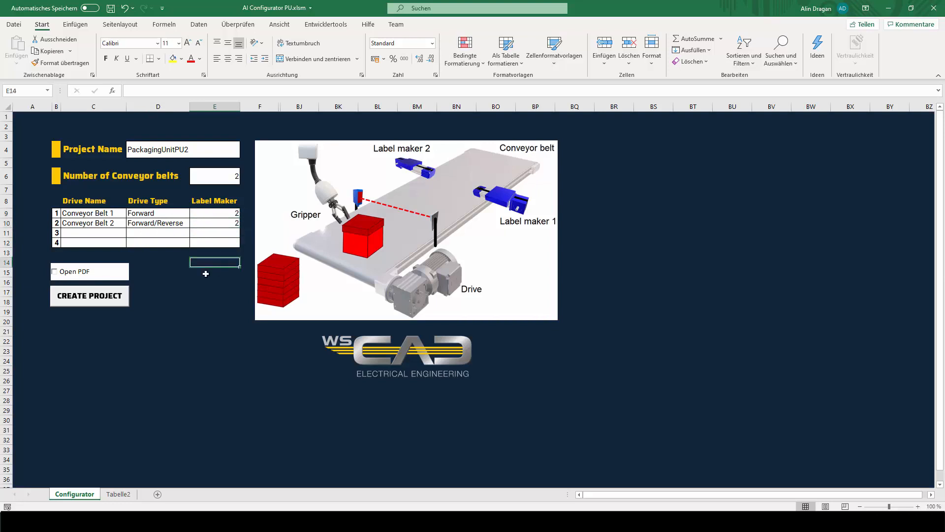
{"action": "left_click", "coordinate": [231, 222]}
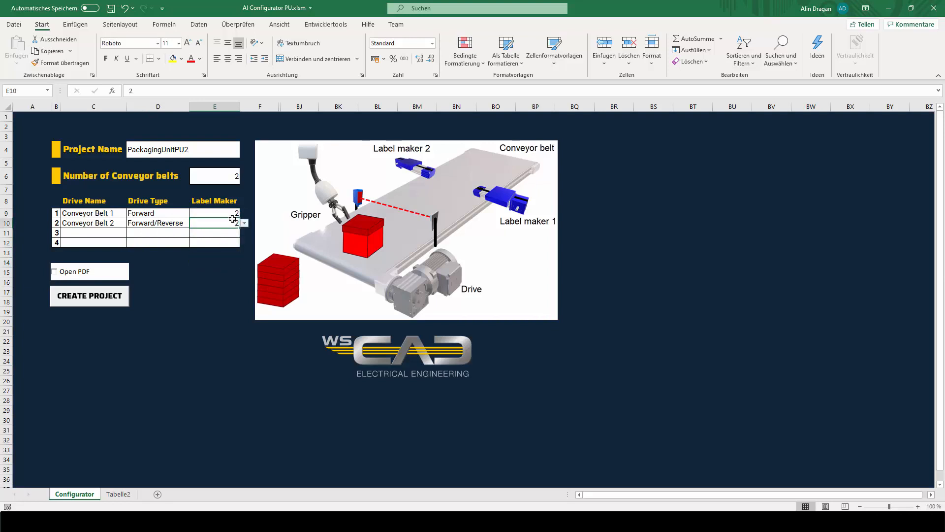
Enable the Open PDF option and create the PackagingUnitPU2 project from the configurator.
{"action": "left_click", "coordinate": [54, 272]}
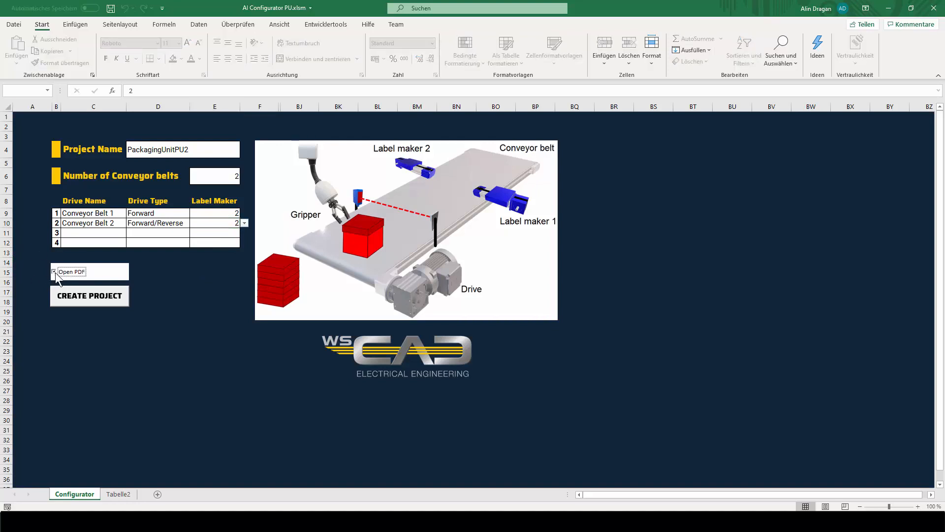
{"action": "left_click", "coordinate": [75, 298]}
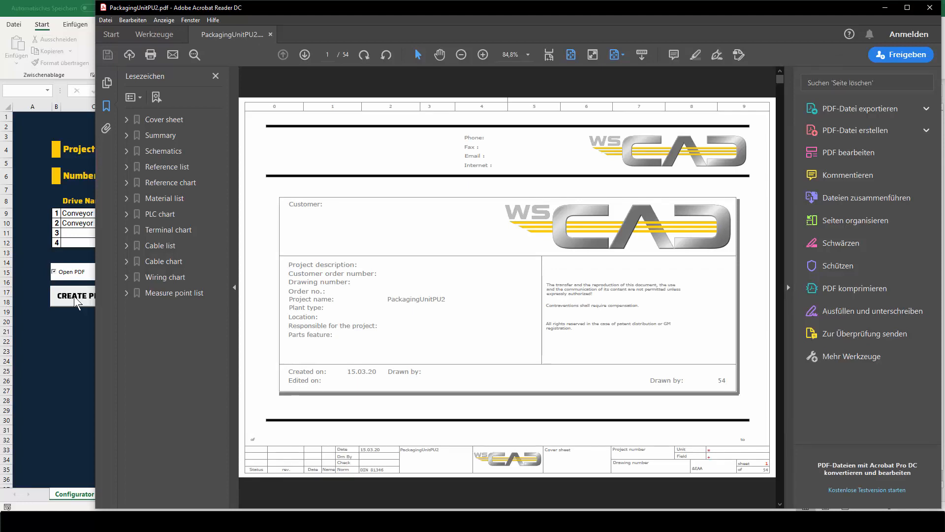
Maximize the PackagingUnitPU2 PDF window and examine the schematic pages for the two conveyor belts and their valves.
{"action": "left_click", "coordinate": [907, 7]}
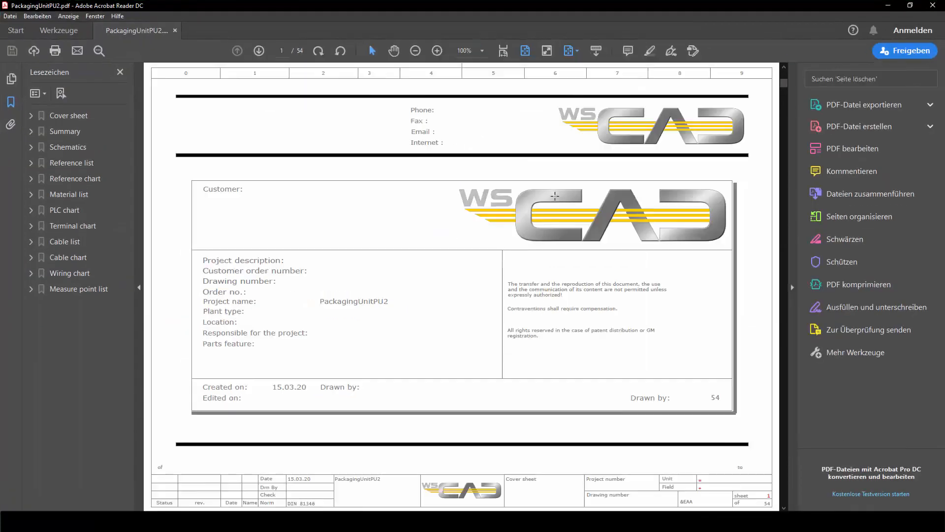
{"action": "scroll", "coordinate": [555, 196], "scroll_direction": "down", "scroll_amount": 5}
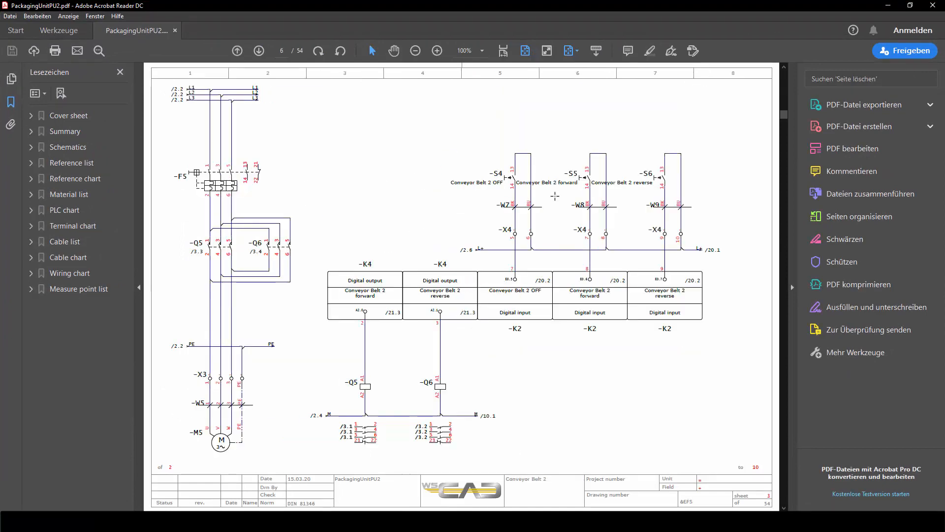
{"action": "scroll", "coordinate": [555, 196], "scroll_direction": "down", "scroll_amount": 1}
{"action": "scroll", "coordinate": [555, 196], "scroll_direction": "down", "scroll_amount": 1}
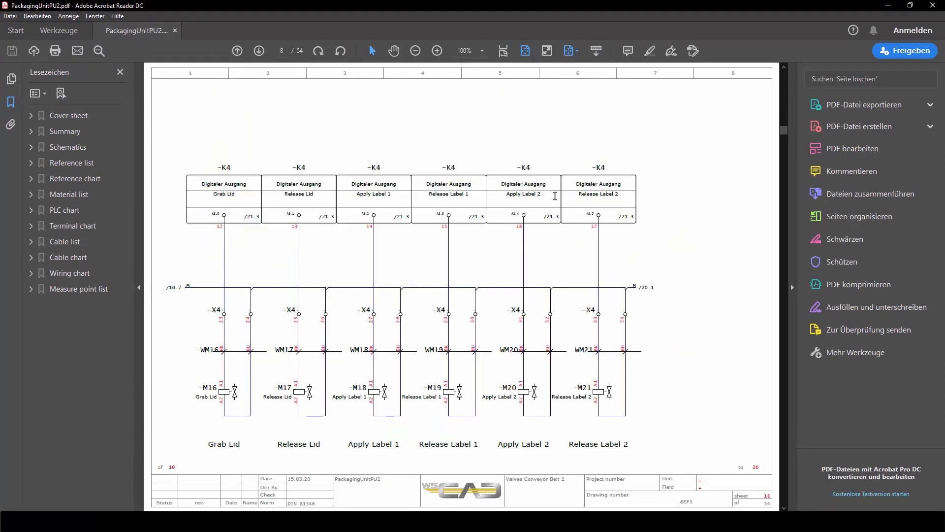
{"action": "scroll", "coordinate": [555, 196], "scroll_direction": "up", "scroll_amount": 3}
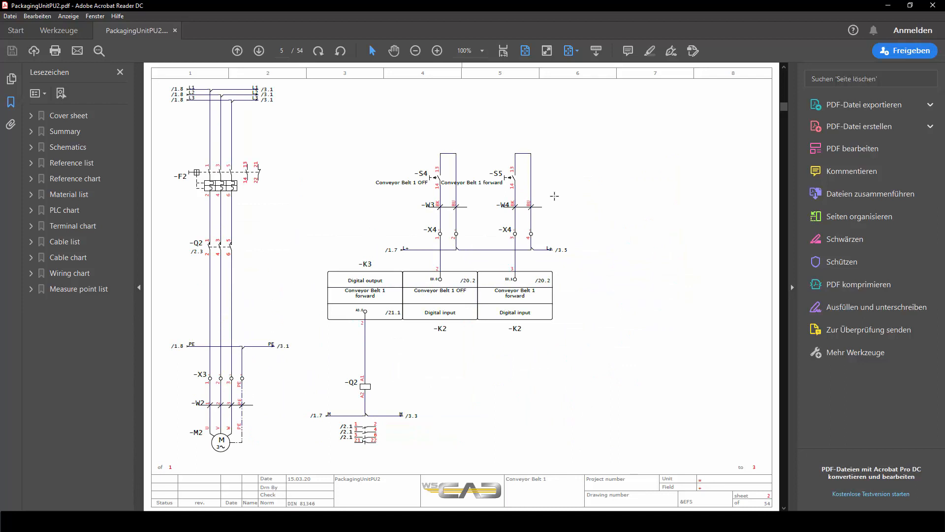